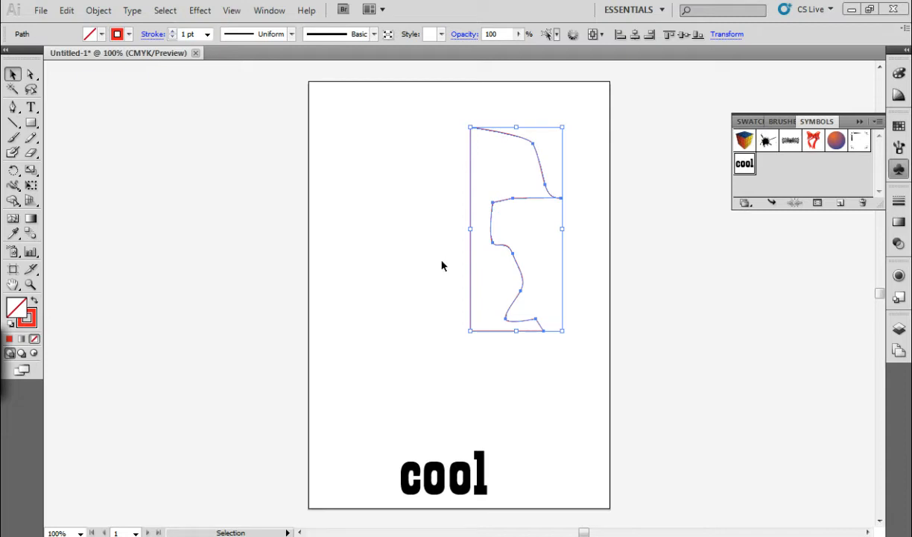
# Preview the 3D Extrude & Bevel effect on the selected red profile path and cancel it.
pyautogui.click(200, 11)
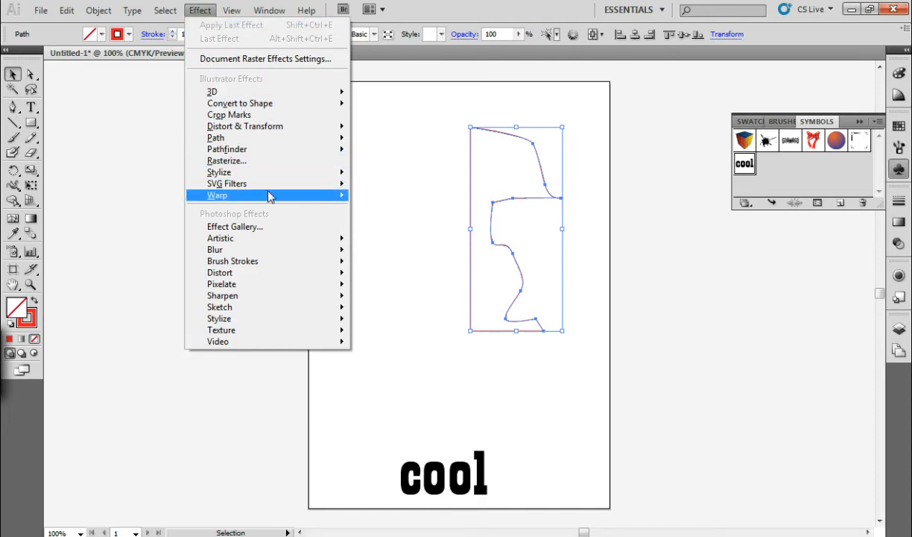
pyautogui.moveTo(276, 186)
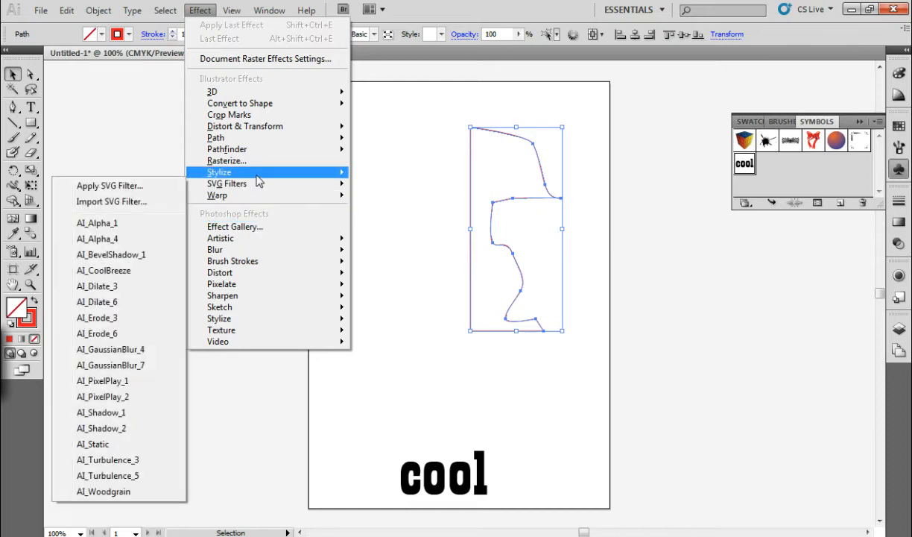
pyautogui.moveTo(247, 186)
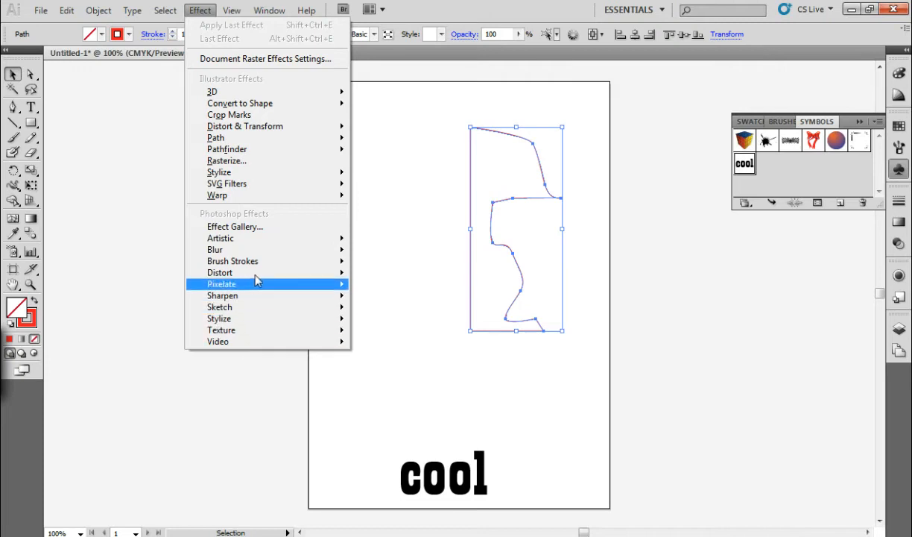
pyautogui.moveTo(249, 255)
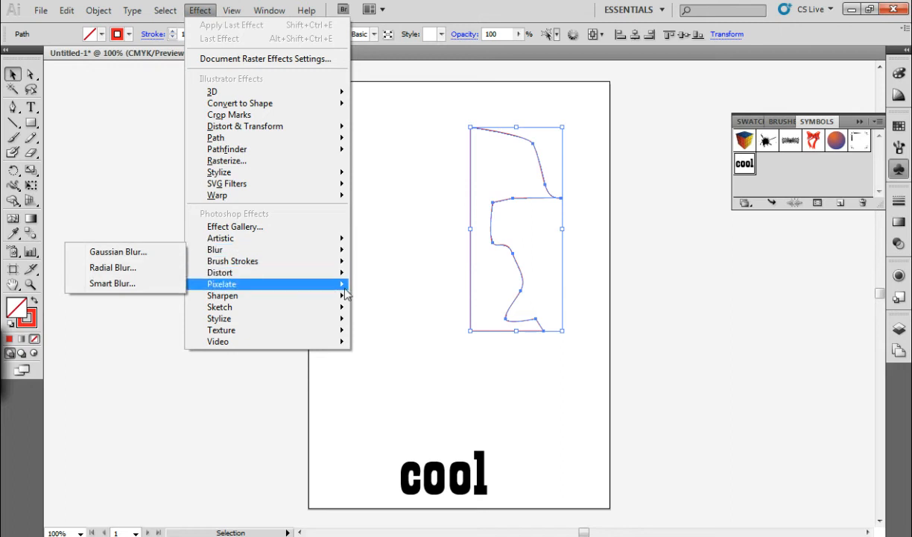
pyautogui.moveTo(313, 253)
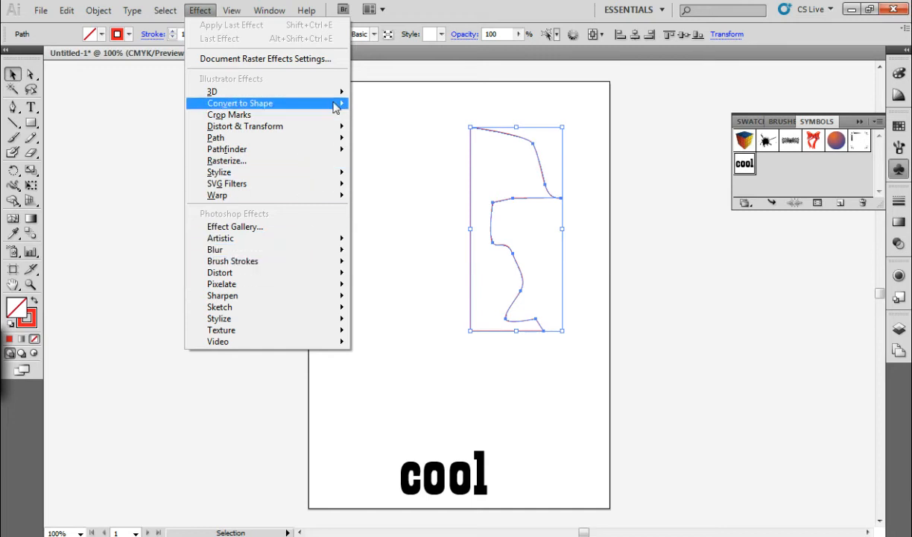
pyautogui.moveTo(239, 91)
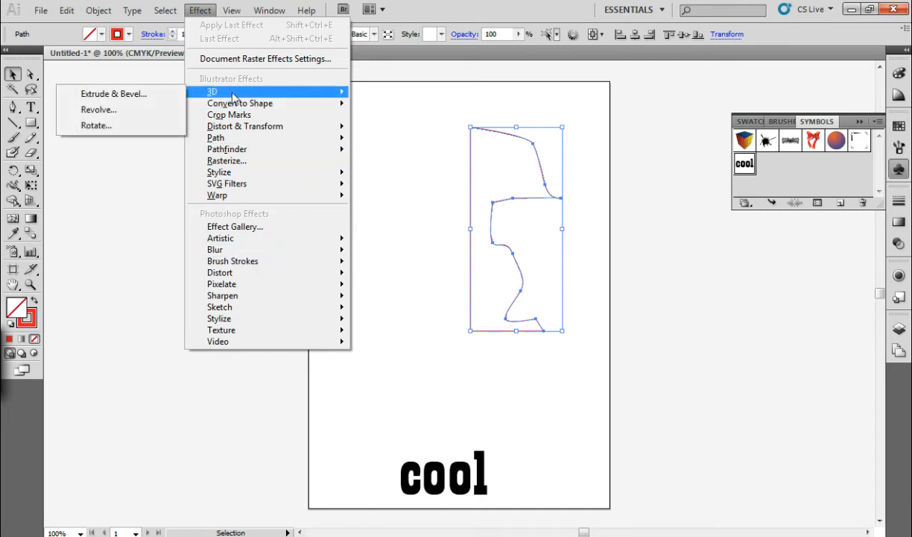
pyautogui.click(138, 104)
pyautogui.moveTo(471, 75); pyautogui.dragTo(743, 184)
pyautogui.click(816, 306)
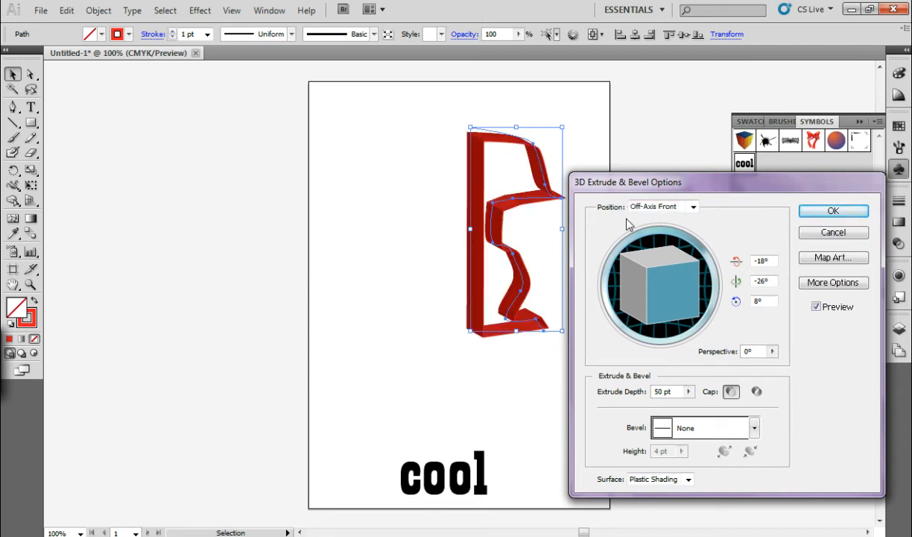
pyautogui.click(807, 233)
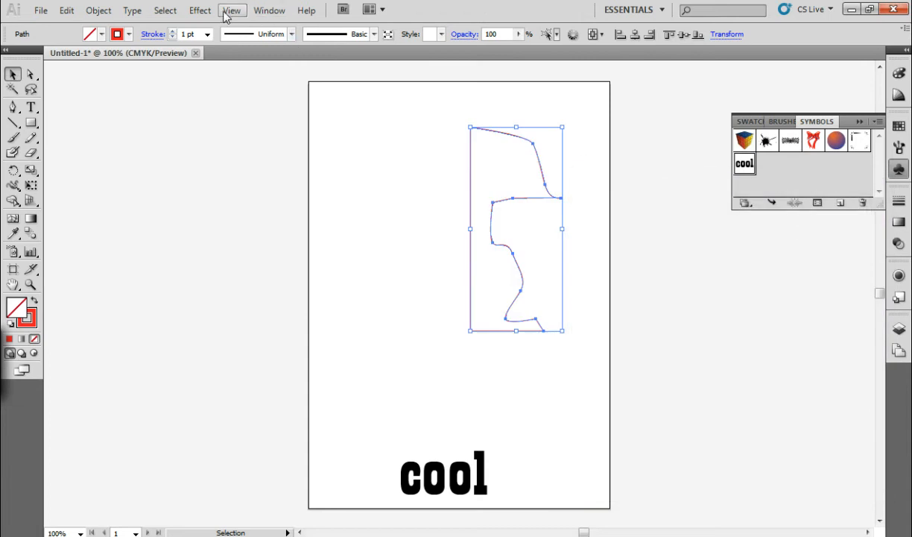
# Try the 3D Rotate effect on the selected profile path and cancel it.
pyautogui.click(201, 12)
pyautogui.moveTo(272, 99)
pyautogui.click(94, 124)
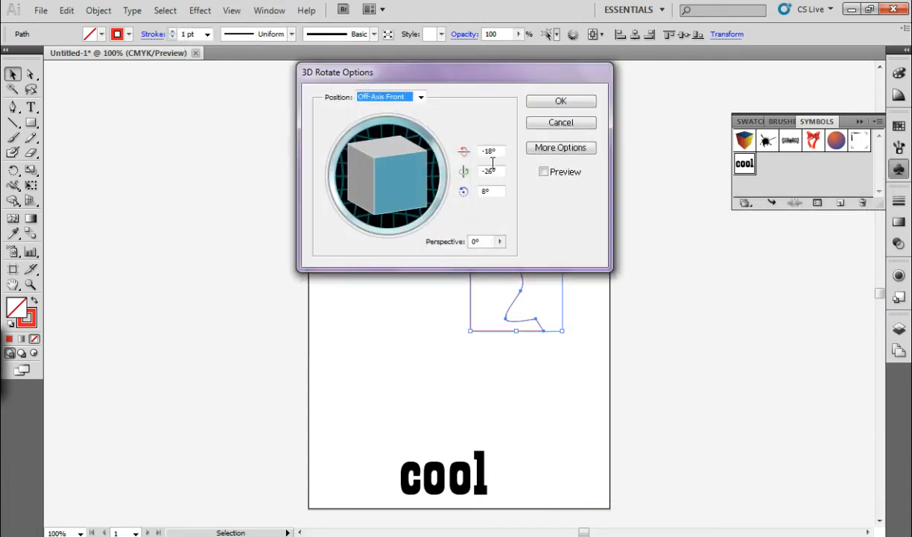
pyautogui.moveTo(469, 78); pyautogui.dragTo(728, 157)
pyautogui.click(802, 250)
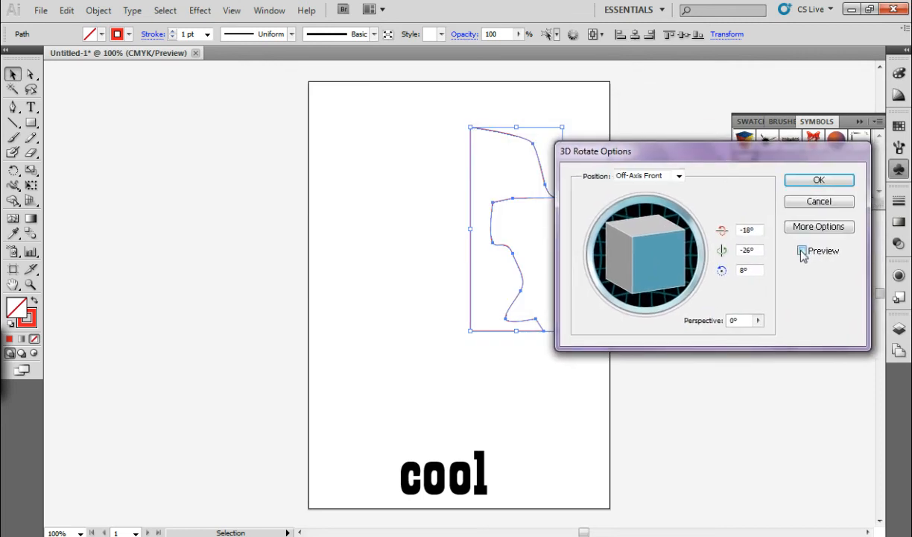
pyautogui.moveTo(644, 238)
pyautogui.mouseDown()
pyautogui.moveTo(666, 243)
pyautogui.moveTo(683, 232)
pyautogui.moveTo(659, 246)
pyautogui.moveTo(649, 240)
pyautogui.moveTo(655, 227)
pyautogui.moveTo(645, 240)
pyautogui.moveTo(648, 230)
pyautogui.moveTo(654, 236)
pyautogui.mouseUp()
pyautogui.click(810, 201)
# Set up a 360° 3D Revolve of the profile path from its left edge, with the preview enabled.
pyautogui.click(199, 11)
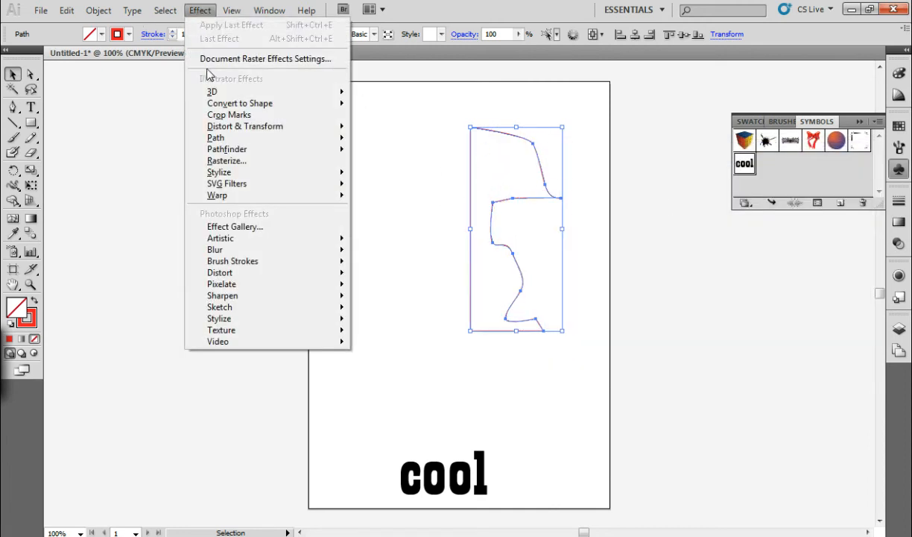
pyautogui.click(135, 109)
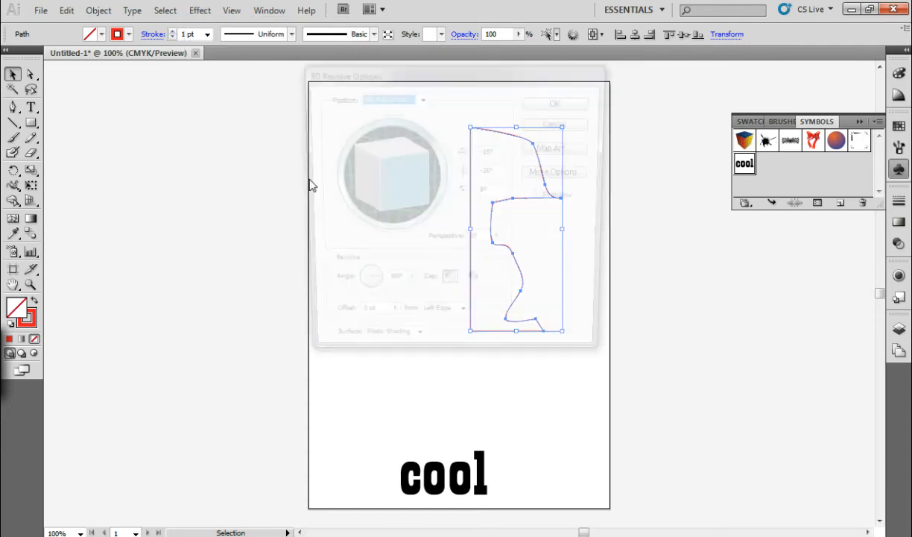
pyautogui.moveTo(460, 77); pyautogui.dragTo(733, 176)
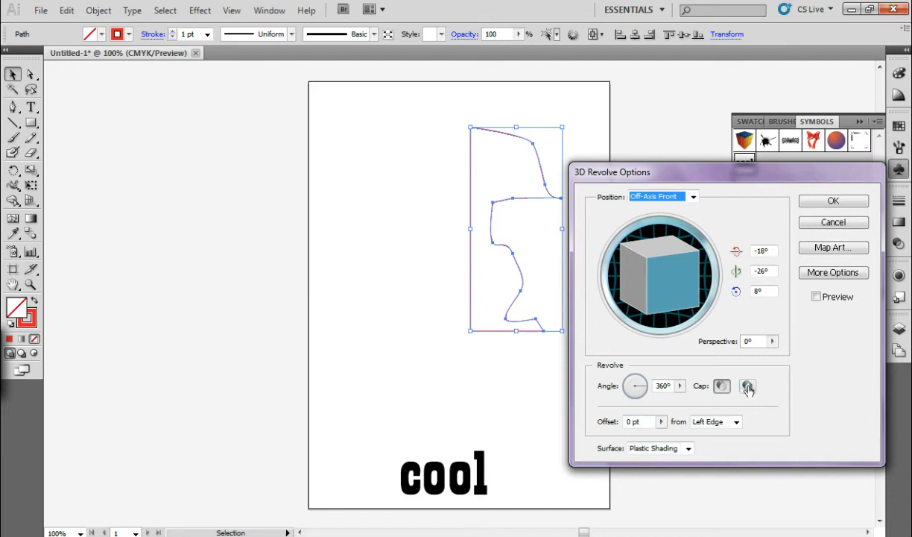
pyautogui.click(816, 298)
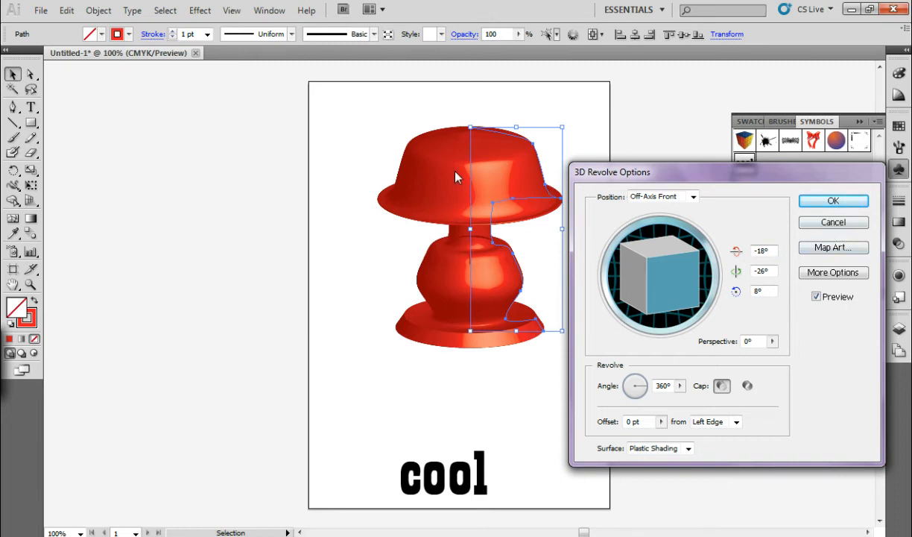
pyautogui.moveTo(759, 179); pyautogui.dragTo(746, 115)
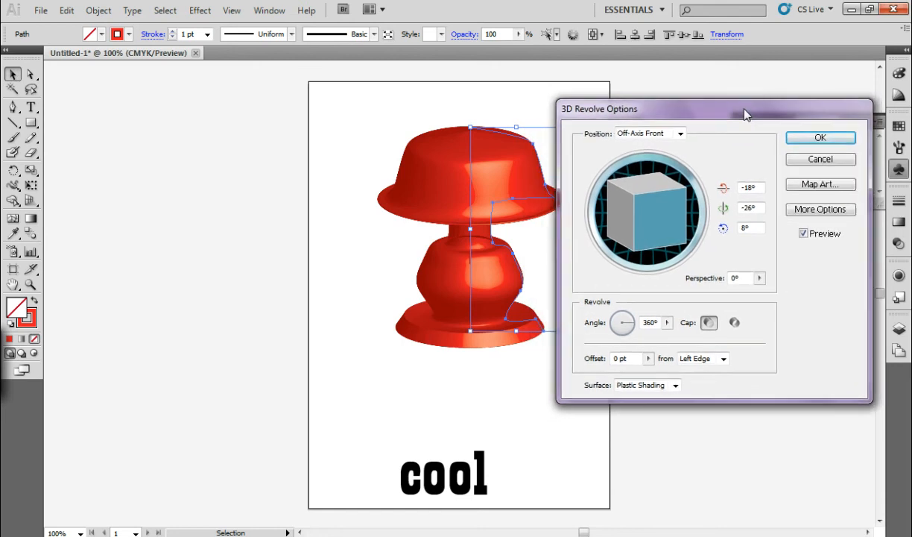
# Open Map Art for the revolved lamp and go to surface 3 of 16, the rim of its base.
pyautogui.click(819, 184)
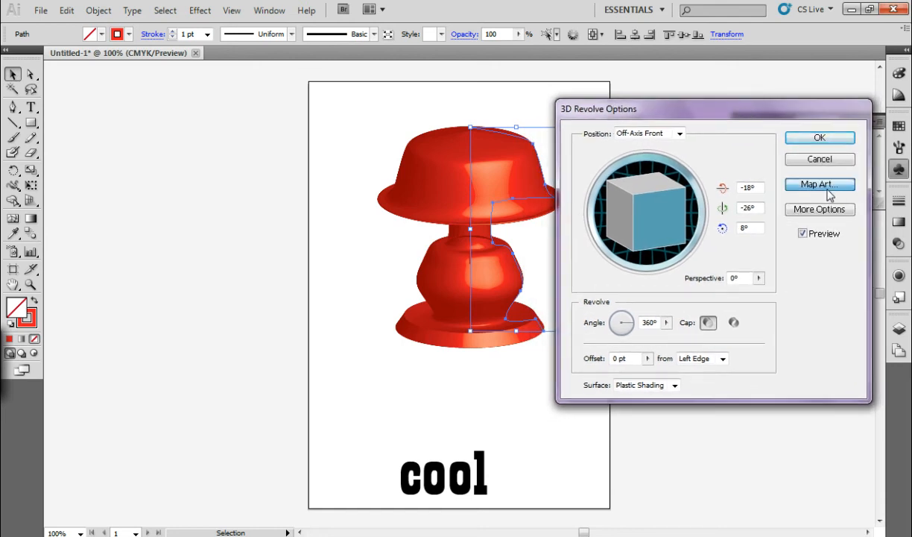
pyautogui.moveTo(716, 100); pyautogui.dragTo(785, 134)
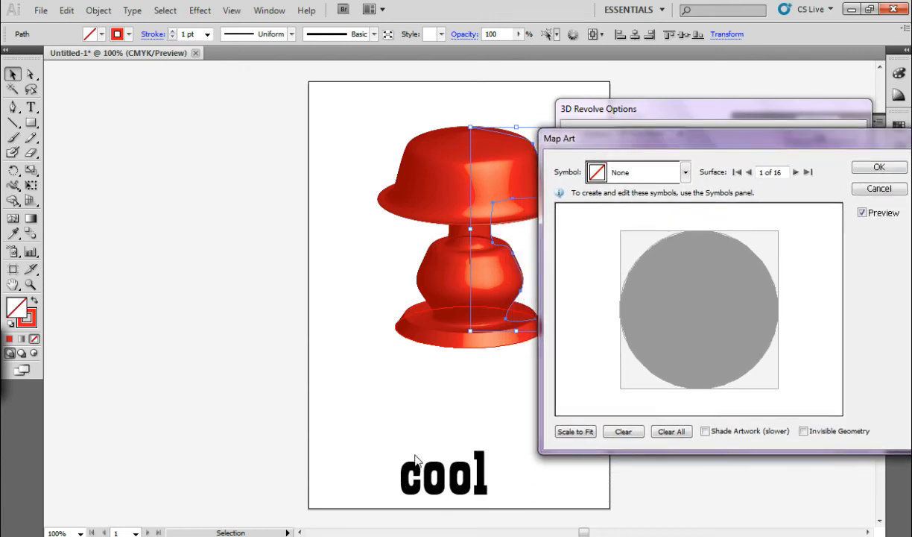
pyautogui.moveTo(653, 143); pyautogui.dragTo(630, 152)
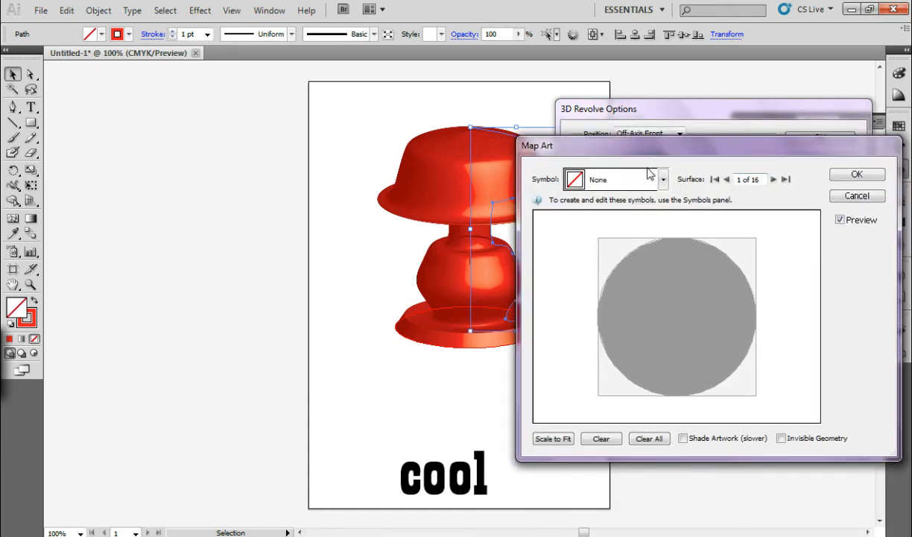
pyautogui.click(632, 179)
pyautogui.moveTo(665, 220); pyautogui.dragTo(662, 317)
pyautogui.click(810, 258)
pyautogui.moveTo(605, 137); pyautogui.dragTo(659, 128)
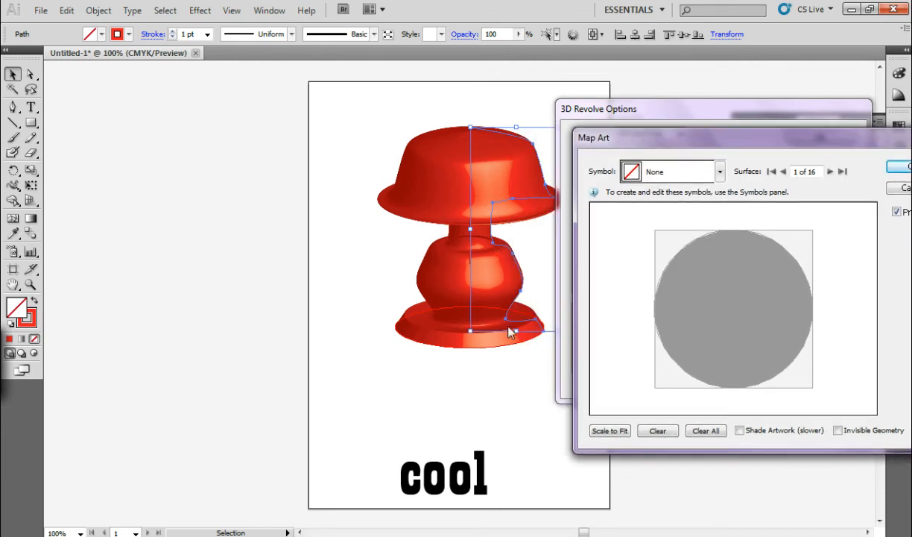
pyautogui.click(830, 172)
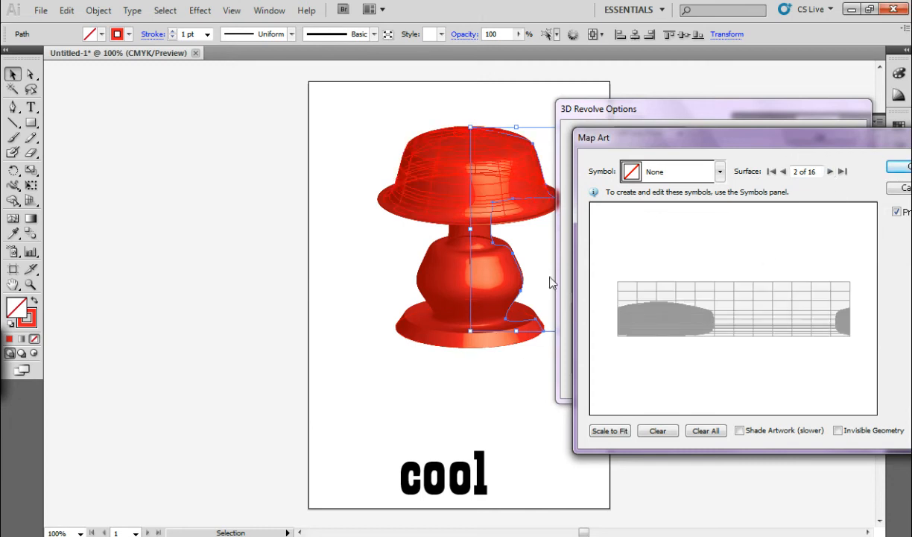
pyautogui.click(829, 172)
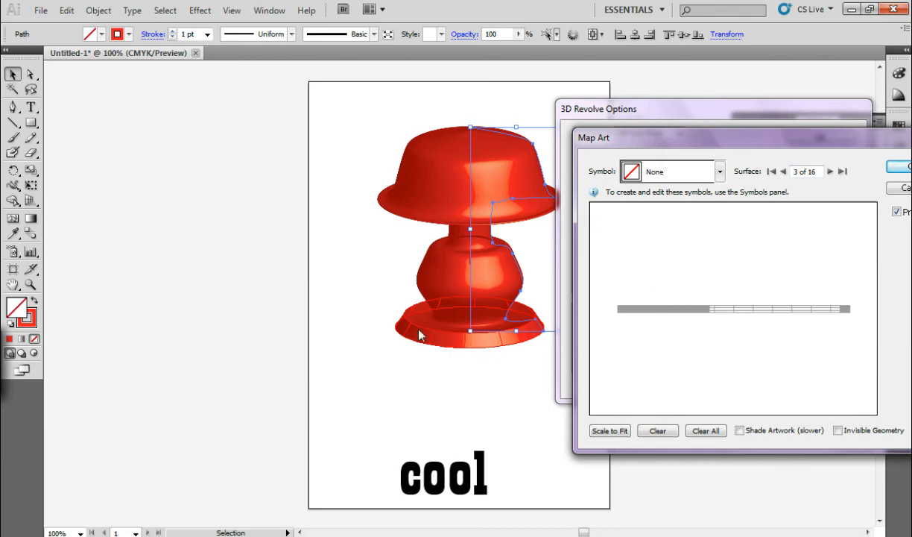
# Map the "cool" New Symbol onto the base rim surface and scale it to fit.
pyautogui.moveTo(742, 143)
pyautogui.mouseDown()
pyautogui.moveTo(685, 148)
pyautogui.moveTo(706, 141)
pyautogui.mouseUp()
pyautogui.click(681, 174)
pyautogui.moveTo(686, 216); pyautogui.dragTo(682, 292)
pyautogui.click(606, 313)
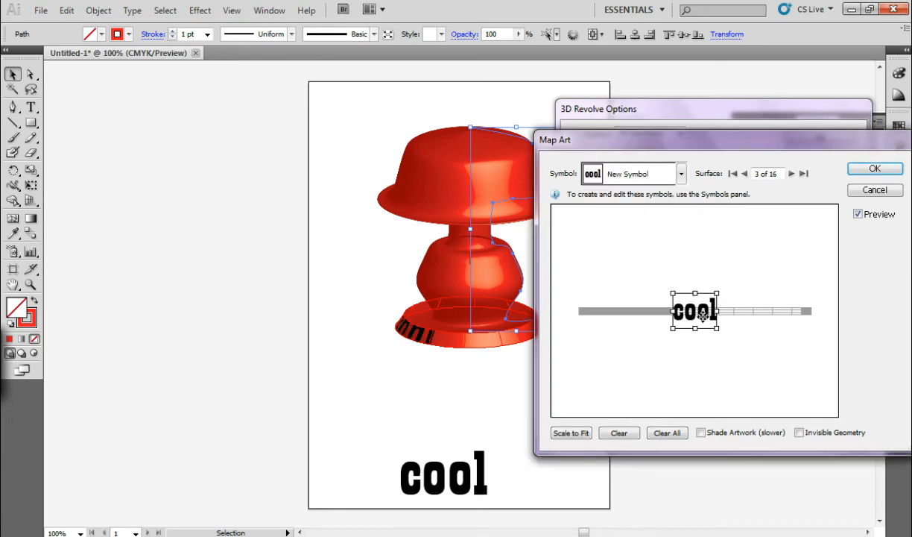
pyautogui.click(571, 433)
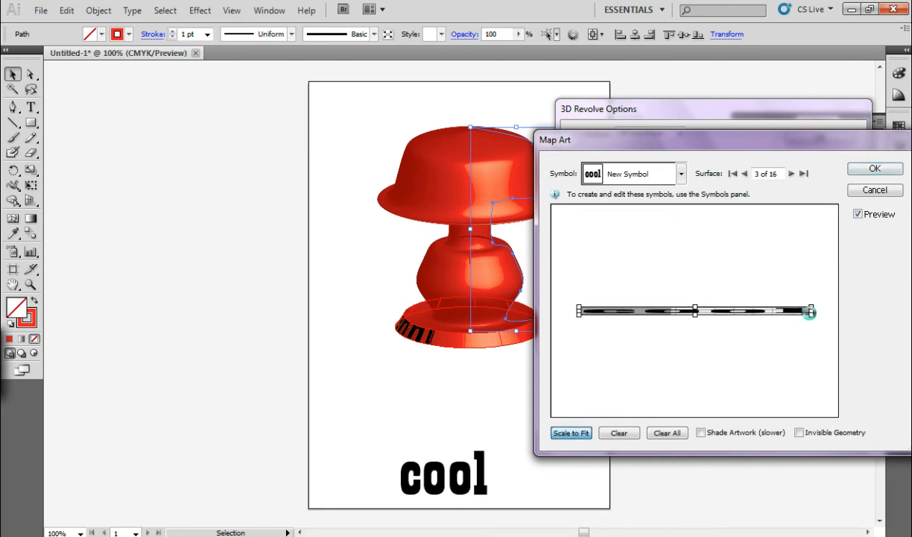
# Narrow the mapped "cool" symbol from both ends and shift it onto the visible front of the base rim.
pyautogui.moveTo(814, 311); pyautogui.dragTo(729, 311)
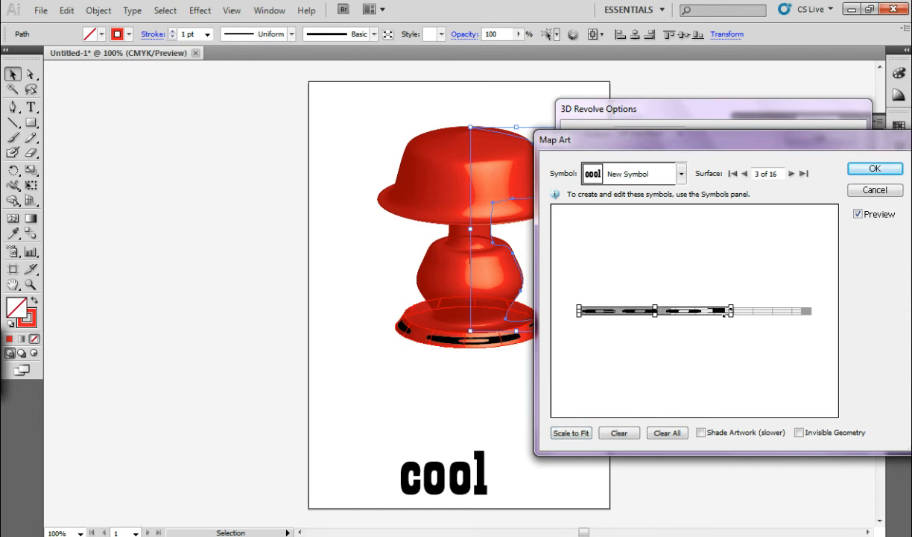
pyautogui.moveTo(578, 311); pyautogui.dragTo(667, 330)
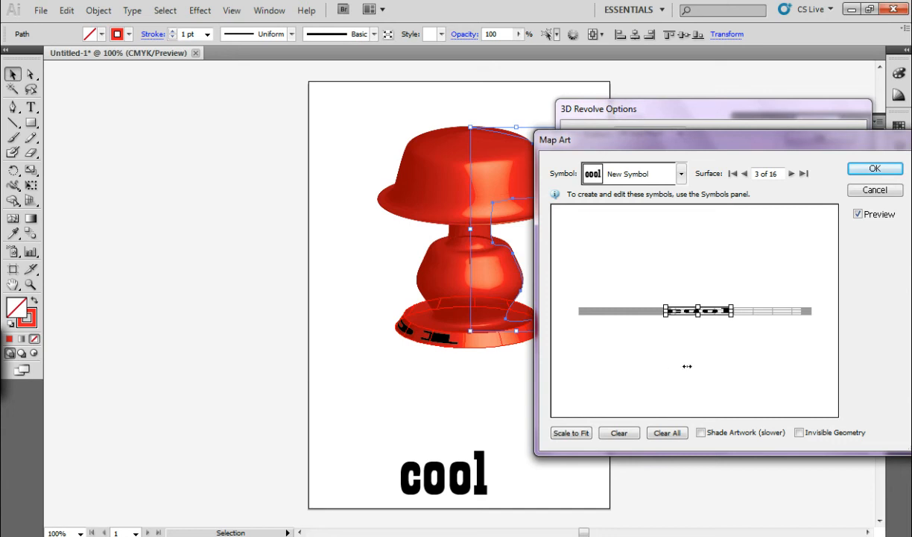
pyautogui.moveTo(706, 313); pyautogui.dragTo(730, 314)
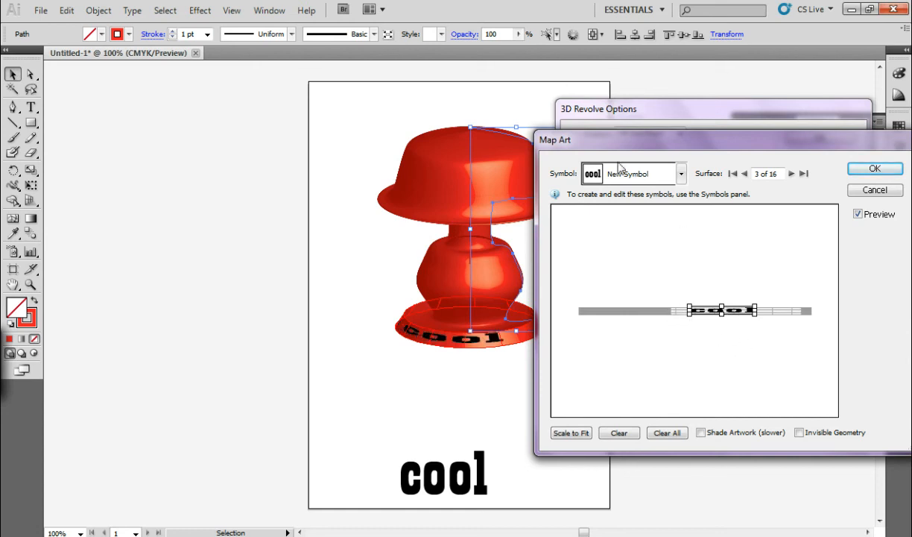
# Map the "cool" New Symbol onto surface 2 of 16, the lampshade, and position it low on the visible front area.
pyautogui.click(745, 174)
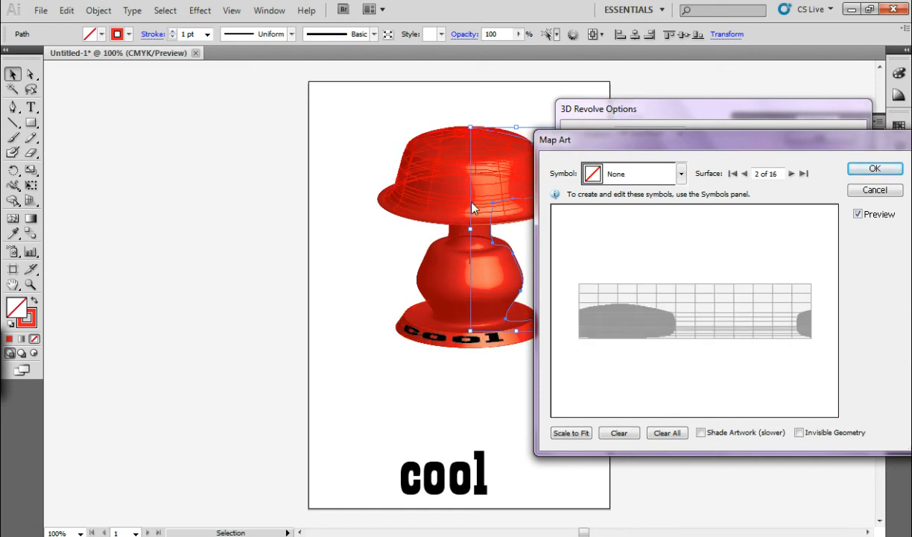
pyautogui.click(647, 171)
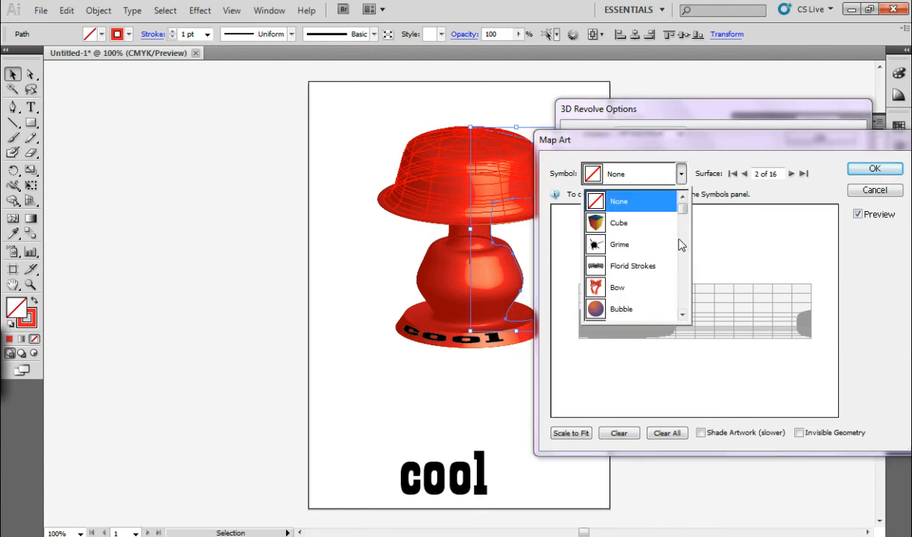
pyautogui.moveTo(684, 207); pyautogui.dragTo(683, 304)
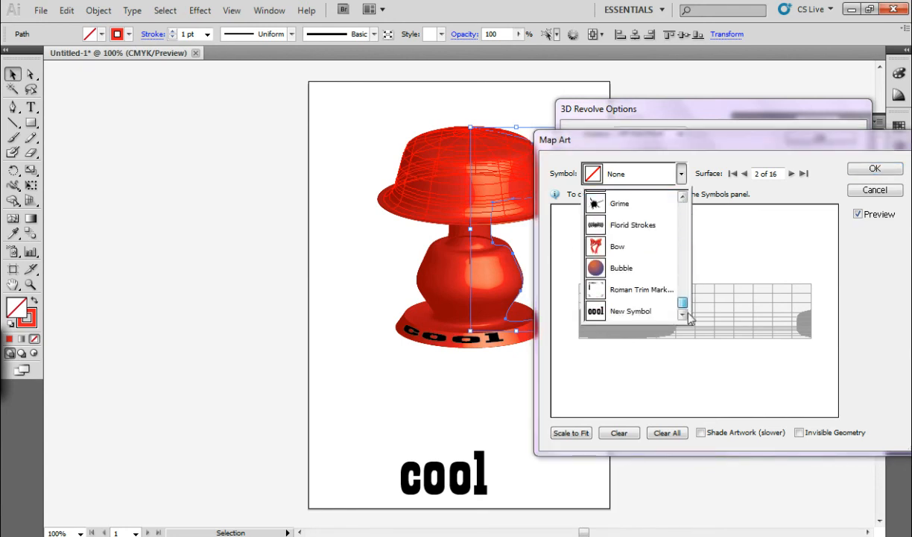
pyautogui.click(602, 313)
pyautogui.moveTo(701, 318); pyautogui.dragTo(752, 321)
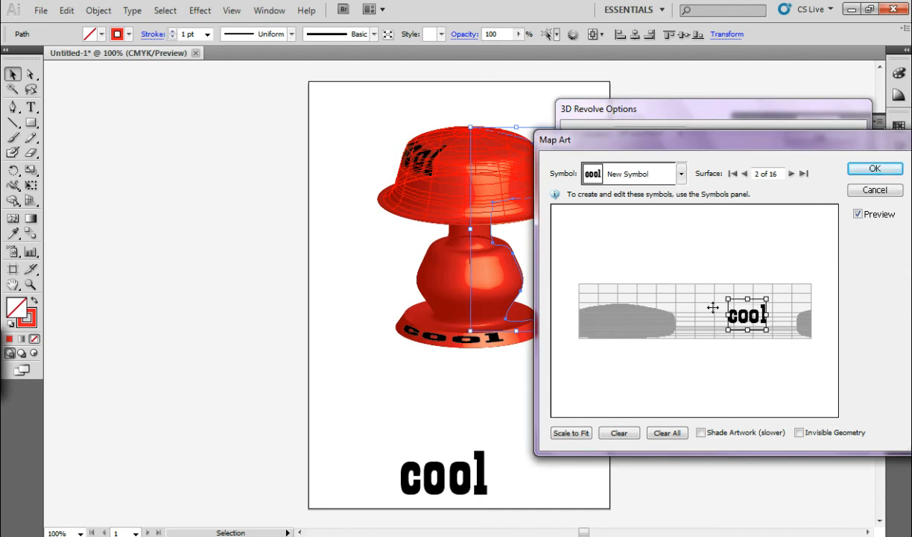
pyautogui.moveTo(742, 316)
pyautogui.mouseDown()
pyautogui.moveTo(752, 327)
pyautogui.moveTo(732, 331)
pyautogui.mouseUp()
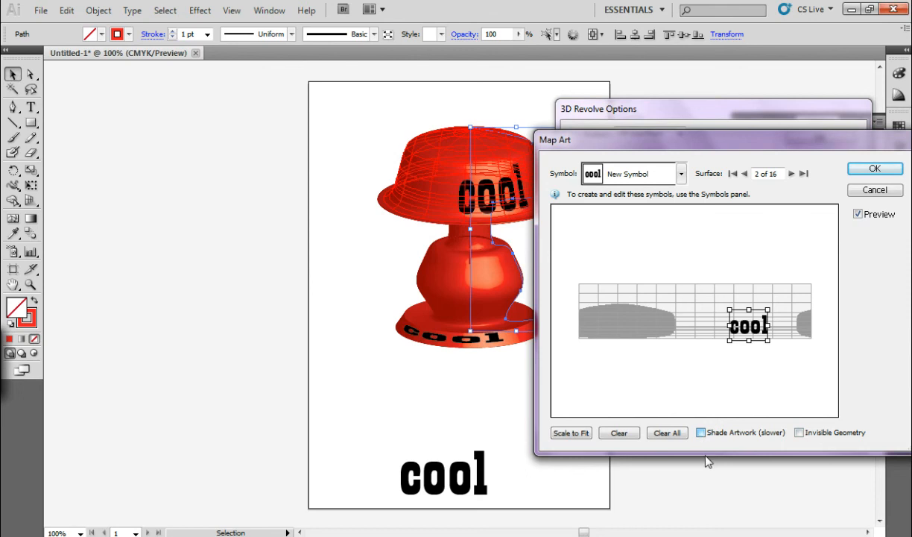
# Turn on Shade Artwork for the mapped symbols and apply the Map Art and 3D Revolve settings.
pyautogui.click(701, 432)
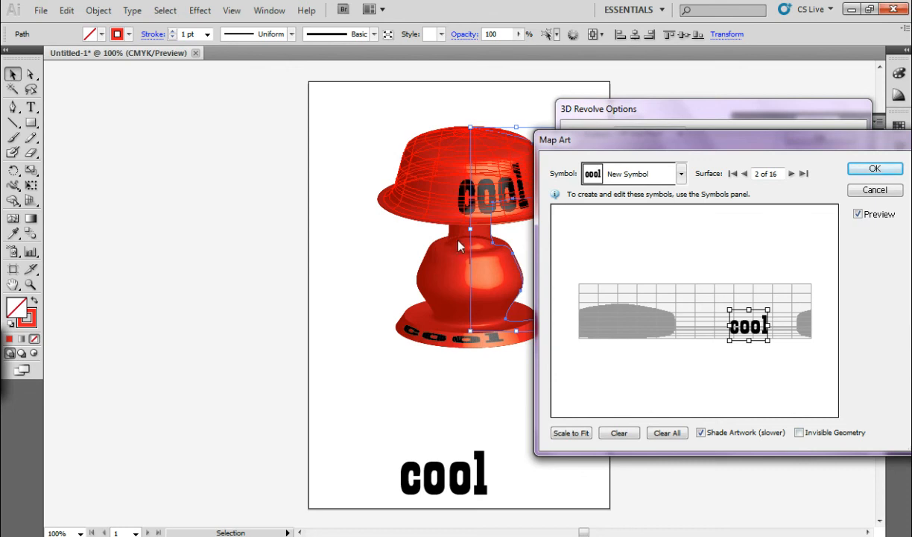
pyautogui.click(873, 169)
pyautogui.click(835, 161)
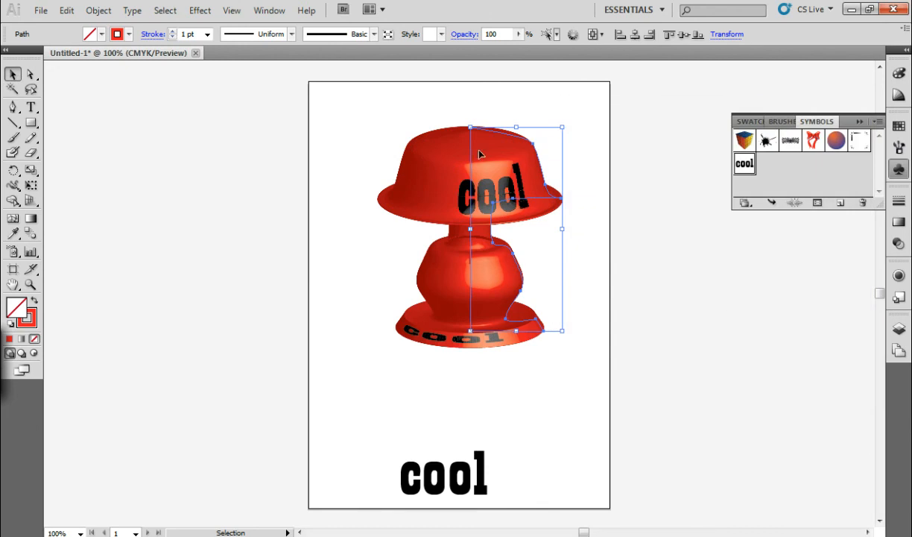